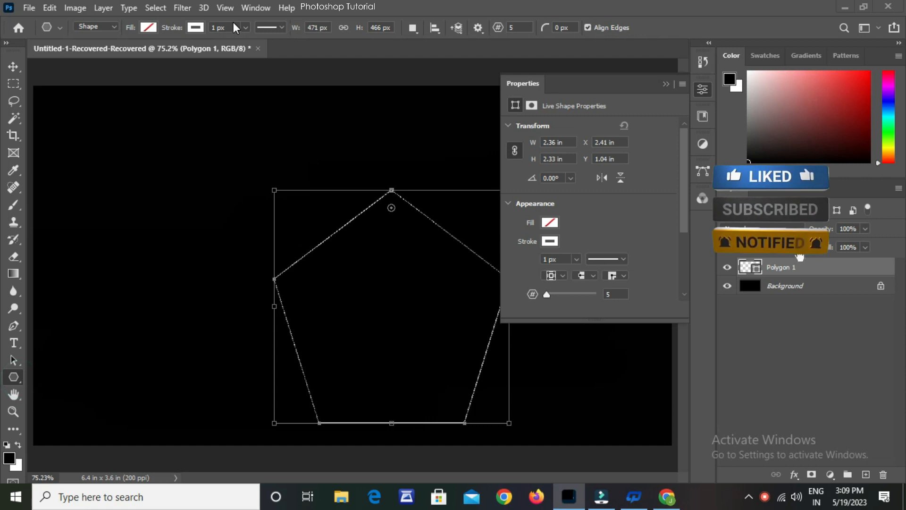
Step: Set the pentagon outline's stroke width to 5 px
drag(230, 27, 148, 37)
text(5)
key(Return)
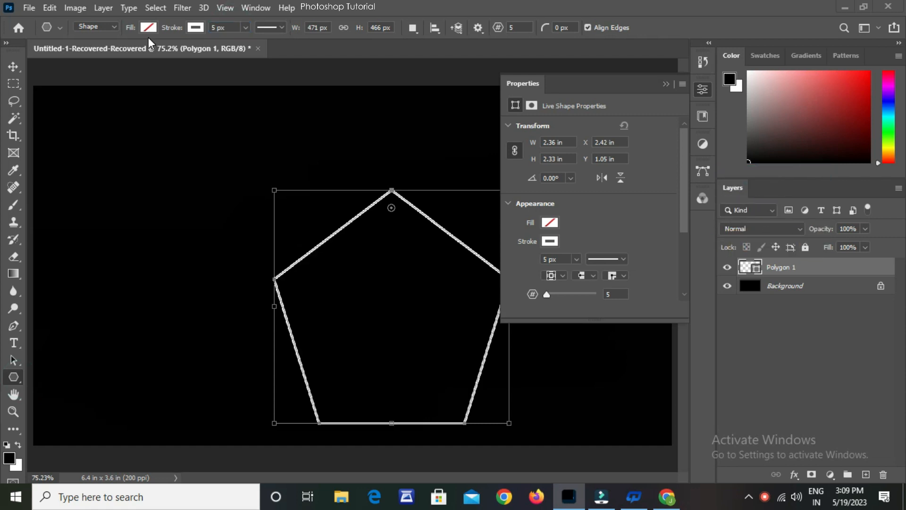
Step: Collapse the shape properties and rasterize the pentagon shape layer
key(v)
click(666, 84)
right_click(786, 268)
click(661, 200)
Step: Move the pentagon near the middle of the canvas, with equal space above and below it
ctrl+click(452, 259)
ctrl+click(443, 254)
ctrl+alt+click(426, 230)
ctrl+alt+click(426, 229)
ctrl+click(424, 227)
drag(425, 226, 396, 200)
ctrl+alt+click(392, 172)
key(ctrl)
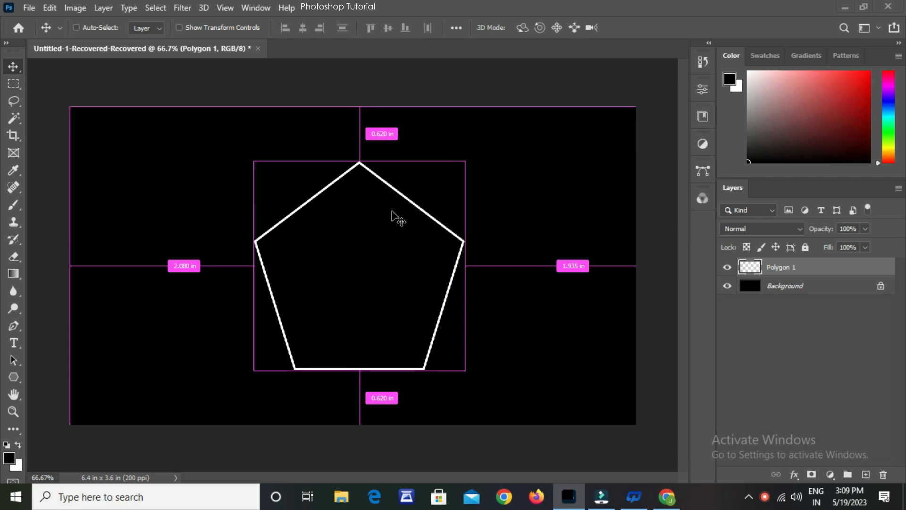
Step: Enlarge the pentagon proportionally around its centre and nudge it slightly downward
key(ctrl+t)
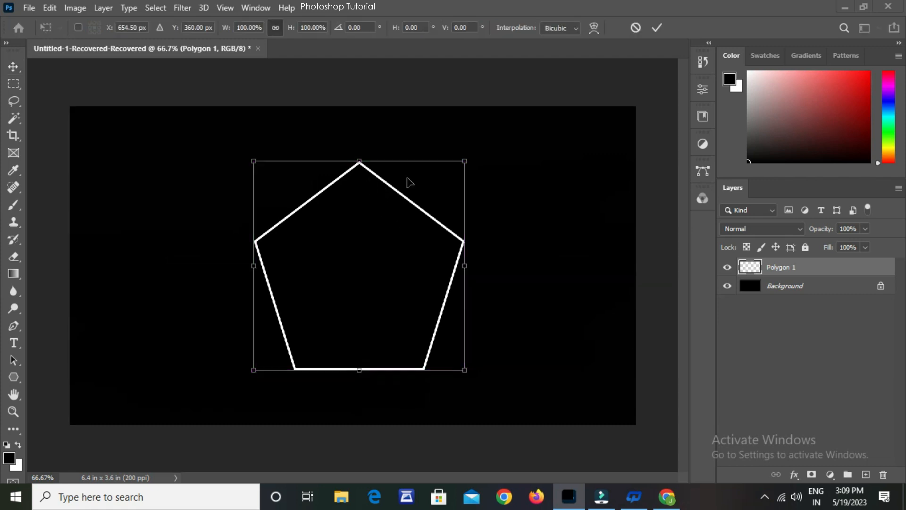
drag(464, 159, 479, 148)
key(shift+Down)
key(shift+Down)
key(Return)
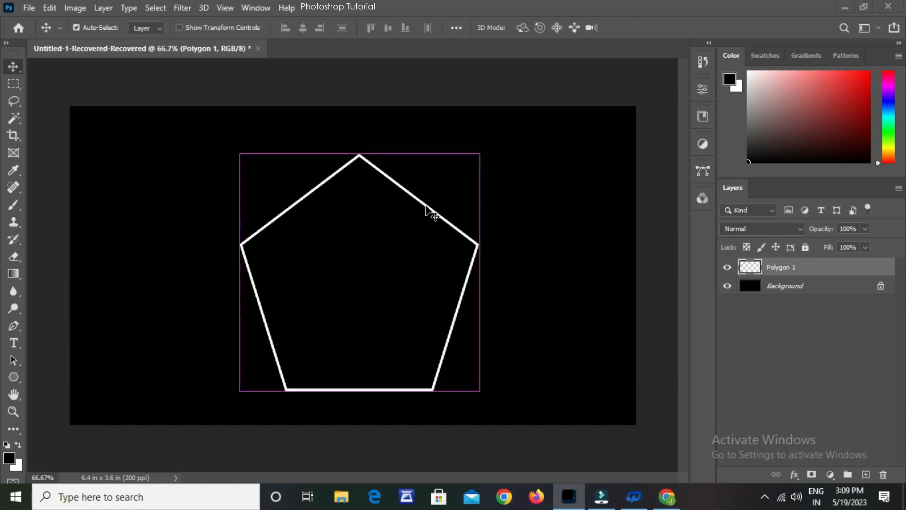
Step: Duplicate the pentagon, then shrink the copy slightly and rotate it clockwise so its corners meet the original's edges
key(j)
key(ctrl+j)
key(ctrl+r)
key(ctrl+t)
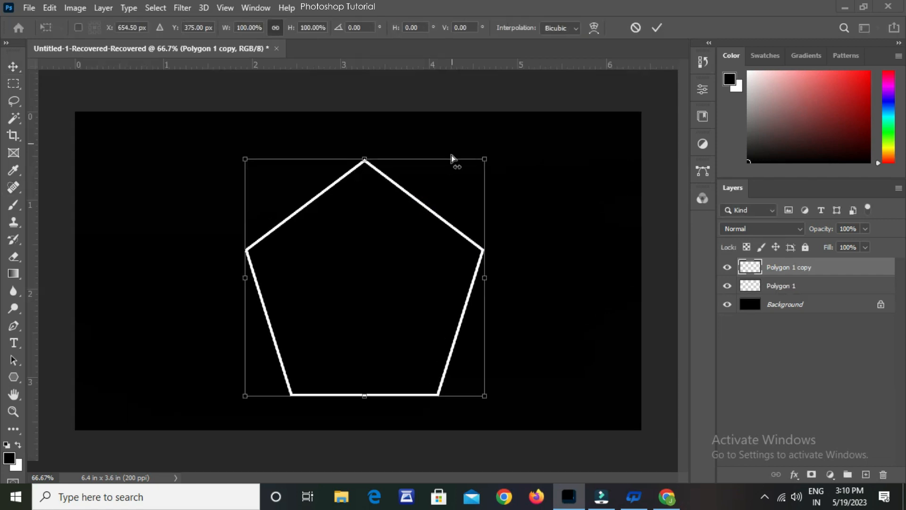
key(ctrl+r)
drag(480, 154, 513, 139)
key(Return)
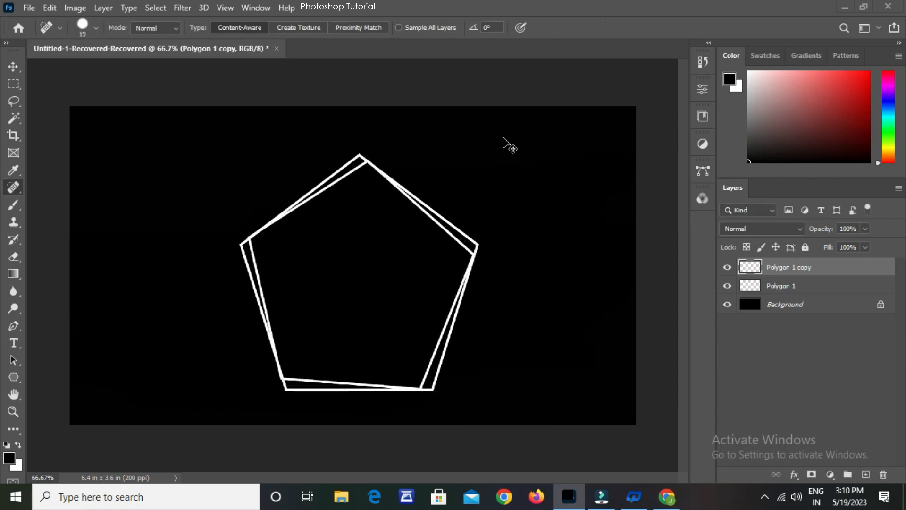
Step: Add two more pentagon copies, each slightly smaller and rotated clockwise inside the previous one
key(ctrl+j)
key(ctrl+t)
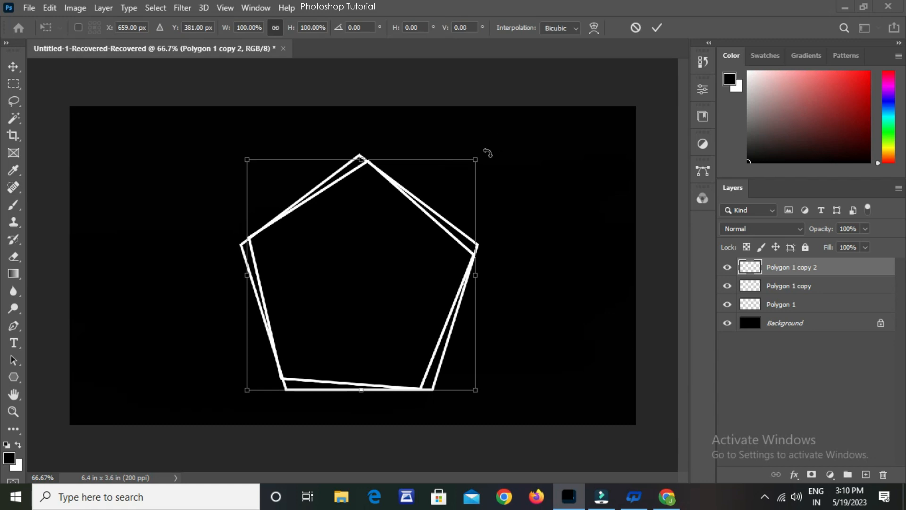
drag(476, 156, 514, 151)
key(Return)
key(ctrl+j)
key(ctrl+t)
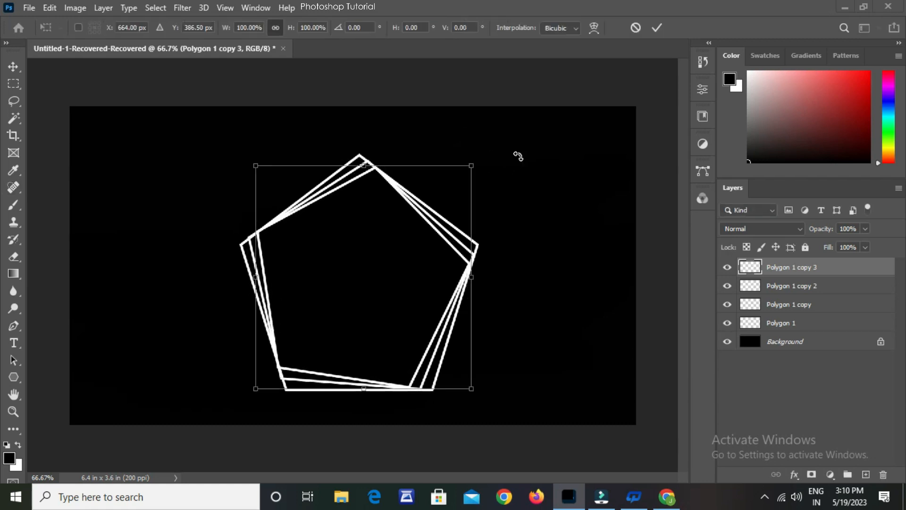
mouse_move(471, 165)
mouse_down()
mouse_move(465, 158)
mouse_move(506, 161)
mouse_up()
key(Return)
Step: Duplicate the innermost pentagon, scale the copy to 95.5% and rotate it about 2.5° clockwise
key(j)
key(ctrl+j)
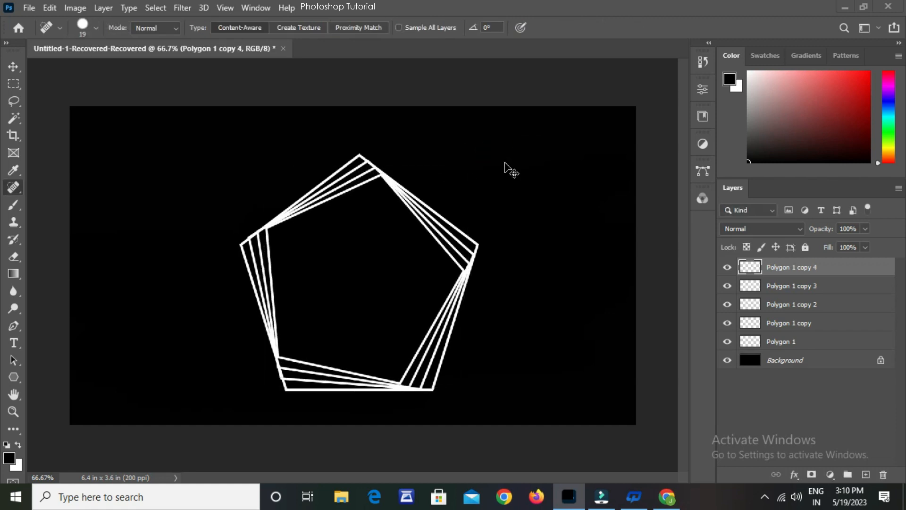
key(ctrl+t)
drag(466, 173, 461, 178)
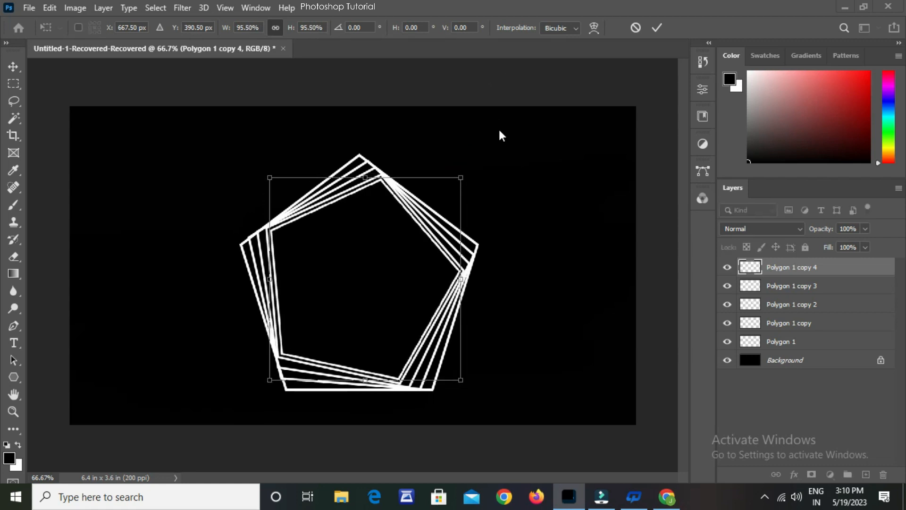
mouse_move(469, 167)
mouse_down()
mouse_move(491, 148)
mouse_move(472, 172)
mouse_up()
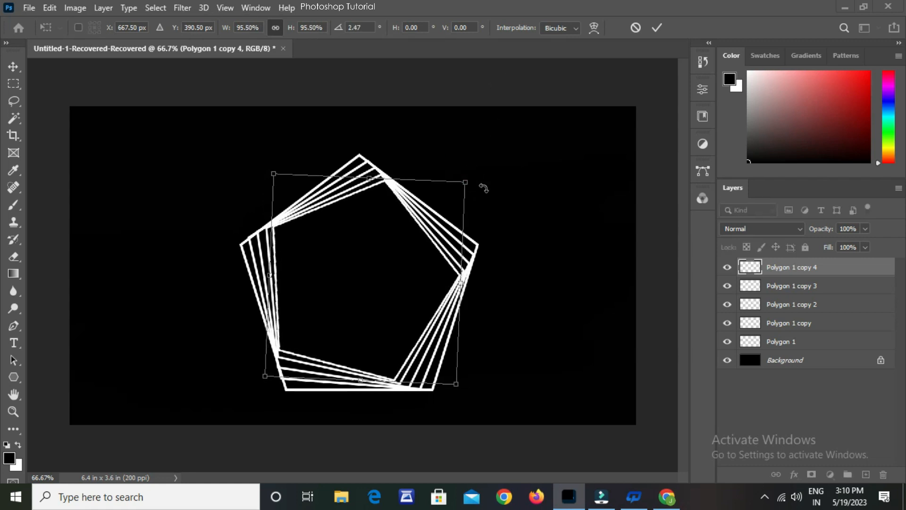
key(Return)
Step: Duplicate the innermost pentagon, scale the copy to about 94.2% and rotate it about 5.1° clockwise
key(ctrl+j)
key(ctrl+t)
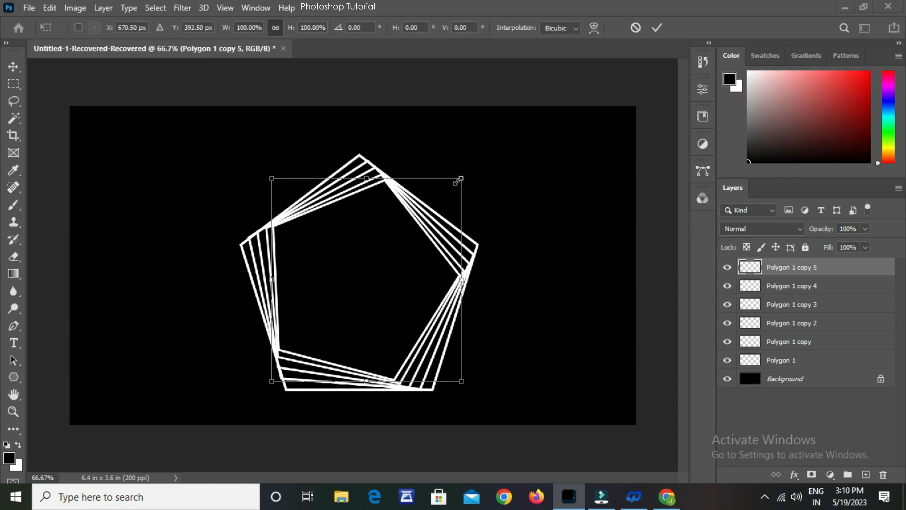
drag(461, 178, 491, 164)
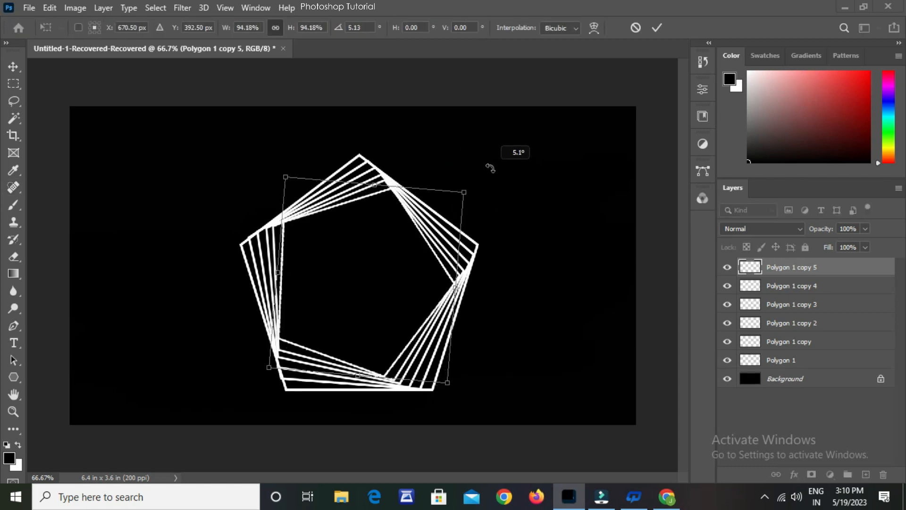
key(Return)
Step: Nest the sixth and seventh pentagon copies inside the spiral, each slightly smaller and rotated further clockwise
key(ctrl+j)
key(ctrl+t)
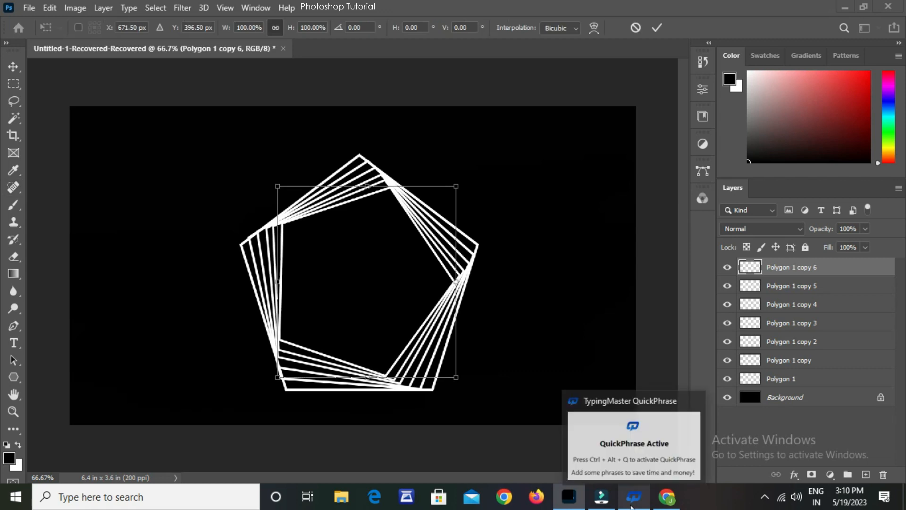
drag(455, 187, 479, 181)
key(Return)
key(ctrl+j)
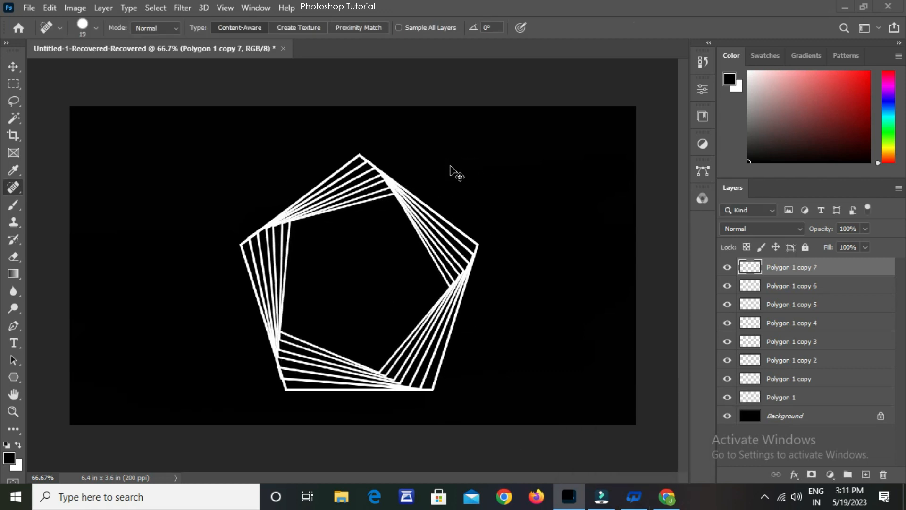
key(ctrl+t)
drag(457, 194, 477, 189)
key(Return)
Step: Nest the eighth and ninth pentagon copies inside the spiral, shrinking and rotating each clockwise within the previous one
key(ctrl+j)
key(ctrl+t)
key(Return)
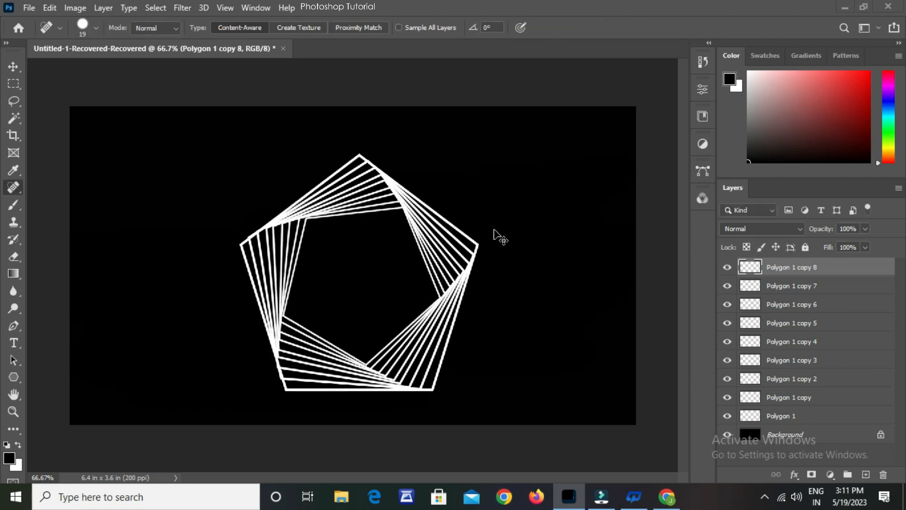
key(ctrl+j)
key(ctrl+t)
drag(442, 207, 438, 210)
mouse_move(454, 185)
mouse_down()
mouse_move(464, 194)
mouse_move(432, 221)
mouse_move(449, 236)
mouse_move(427, 221)
mouse_move(461, 197)
mouse_move(465, 204)
mouse_up()
key(Return)
Step: Add the tenth and eleventh pentagon copies, each scaled down and turned clockwise inside the previous one
key(ctrl+j)
key(ctrl+t)
key(Return)
key(ctrl+j)
key(ctrl+t)
key(Return)
Step: Add the twelfth pentagon copy, scaled to about 94.2% and rotated about 4.7° clockwise
key(ctrl+j)
key(ctrl+t)
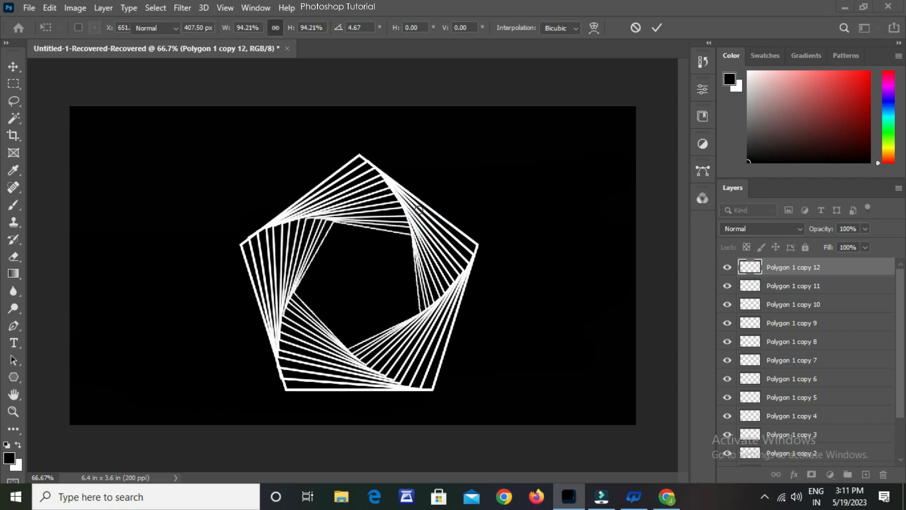
key(Return)
Step: Continue the spiral inward from the twelfth copy by repeatedly duplicating, shrinking and rotating the innermost pentagon clockwise
key(j)
key(ctrl+t)
mouse_move(420, 222)
mouse_down()
mouse_move(446, 210)
mouse_move(414, 222)
mouse_move(443, 221)
mouse_move(411, 229)
mouse_move(449, 236)
mouse_move(411, 233)
mouse_up()
key(Return)
key(ctrl+j)
key(ctrl+t)
key(Return)
key(ctrl+j)
key(ctrl+t)
key(Return)
Step: Extend the spiral inward up to the seventeenth pentagon copy, making each one smaller and rotated further clockwise
key(j)
key(ctrl+t)
key(Return)
key(ctrl+j)
key(ctrl+t)
key(Return)
key(j)
key(ctrl+t)
drag(428, 221, 440, 238)
key(Return)
Step: Add the eighteenth pentagon copy, scaled to about 89.8% and rotated about 11° clockwise
key(ctrl+j)
key(ctrl+t)
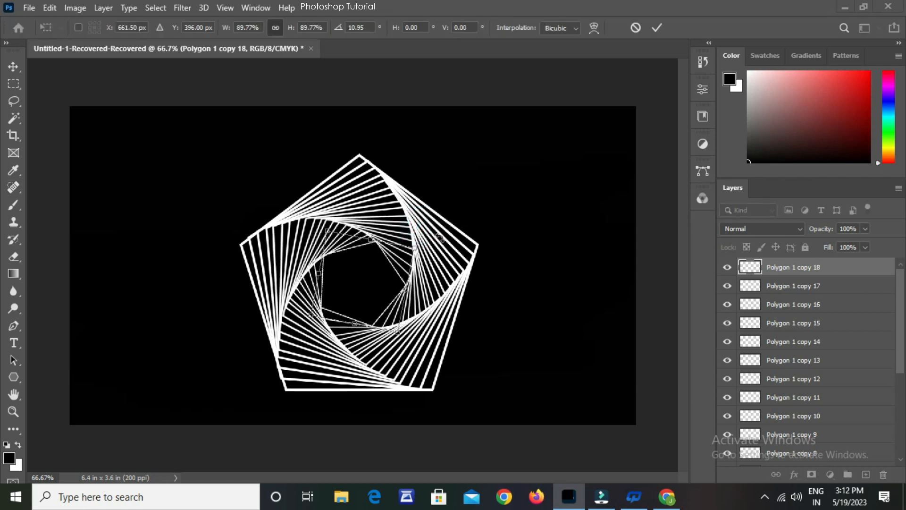
key(Return)
Step: Nest the nineteenth and twentieth pentagon copies in the spiral's centre, each scaled down and rotated clockwise
key(j)
ctrl+click(373, 271)
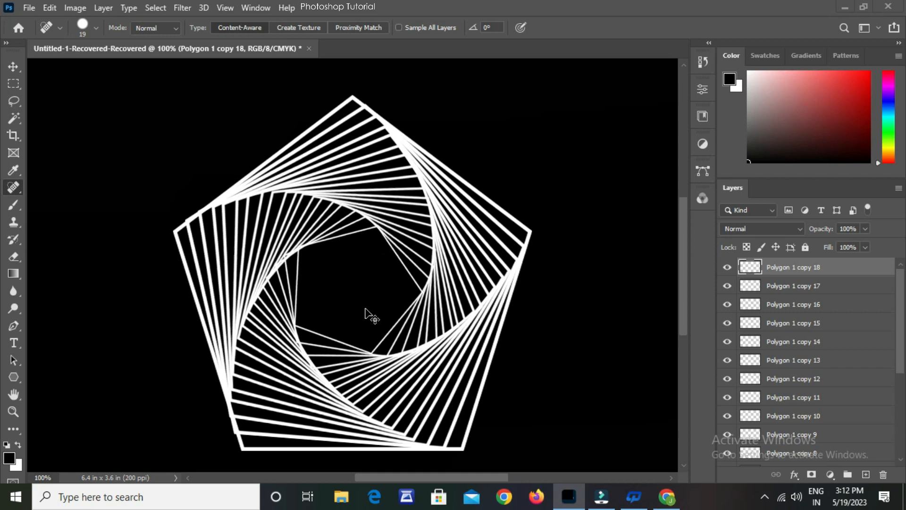
key(ctrl+t)
mouse_move(427, 229)
mouse_down()
mouse_move(465, 211)
mouse_move(415, 234)
mouse_move(422, 226)
mouse_up()
key(Return)
key(ctrl+alt+t)
key(Return)
key(ctrl+t)
key(Return)
key(ctrl+alt+t)
key(Return)
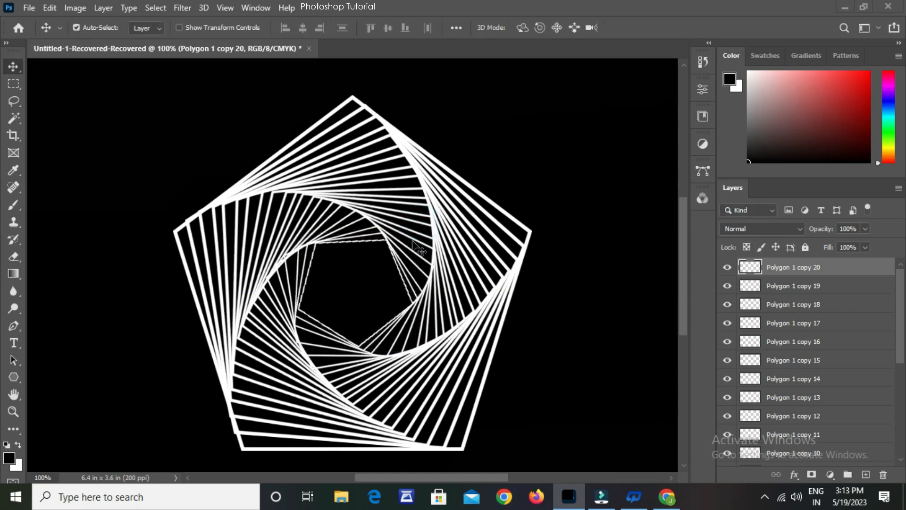
Step: Add the twenty-first and twenty-second pentagon copies, shrinking and rotating each clockwise inside the previous one
key(ctrl+alt+t)
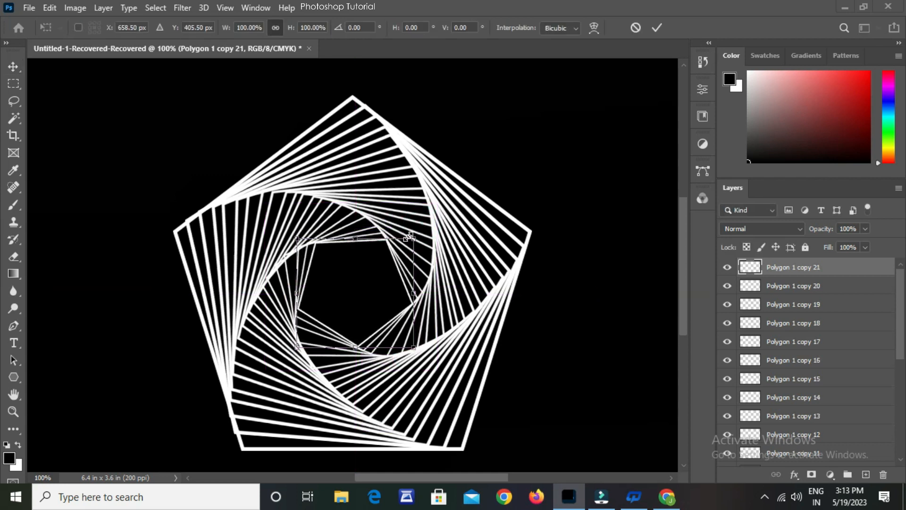
drag(422, 234, 423, 236)
key(Return)
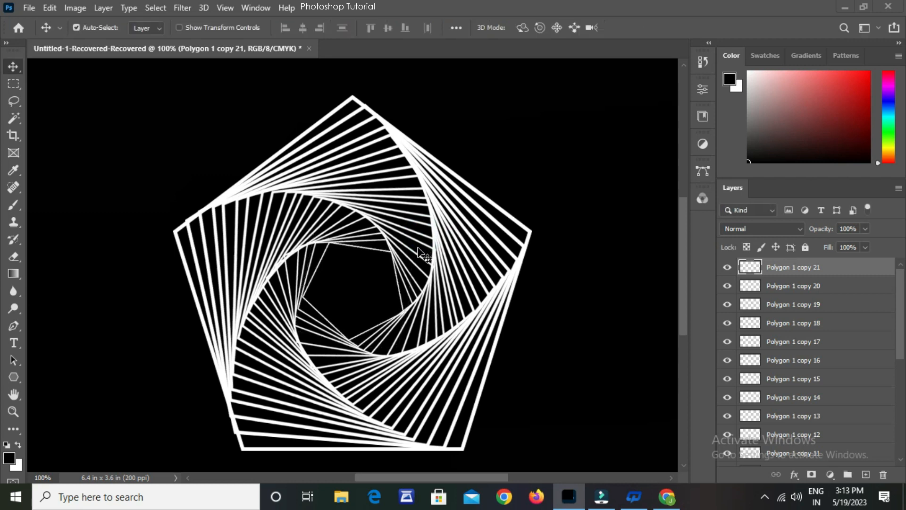
key(ctrl+alt+t)
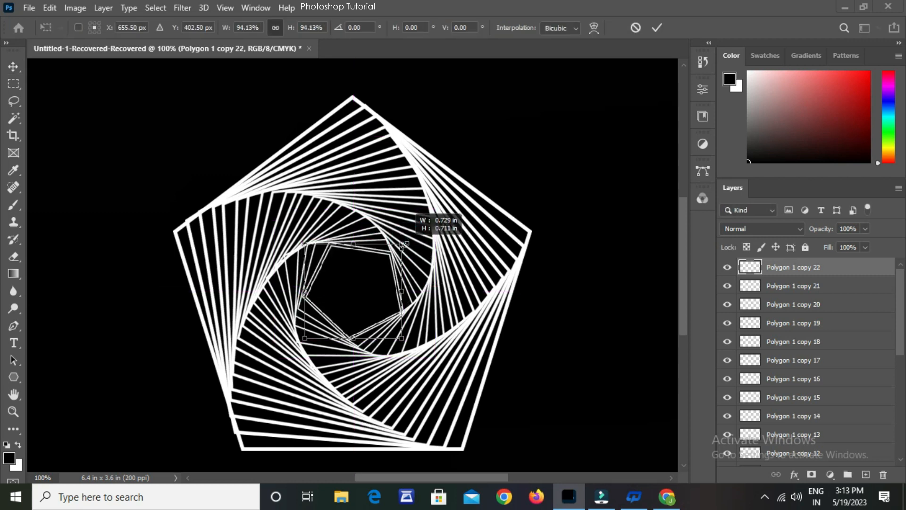
drag(403, 244, 403, 242)
drag(410, 236, 413, 246)
key(Return)
Step: Add the twenty-third pentagon copy, scaled to 91.4% and rotated about 5.8° clockwise
key(ctrl+alt+t)
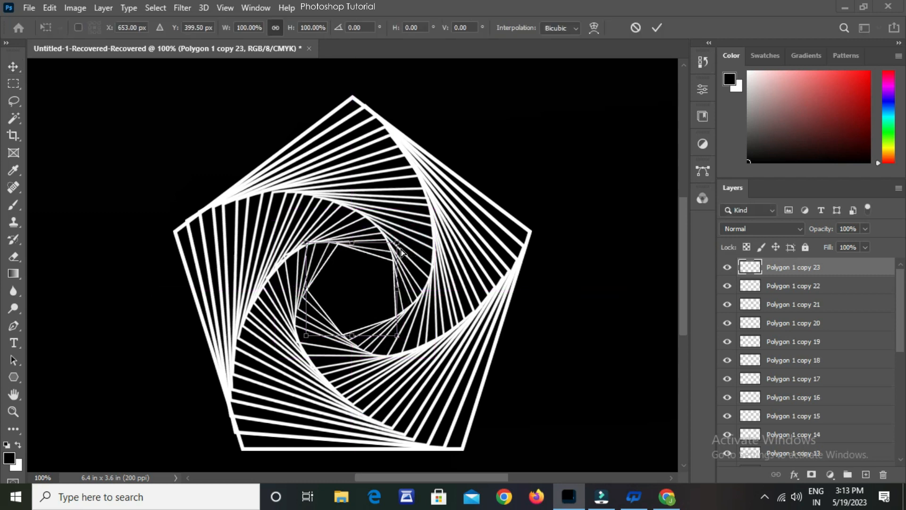
drag(392, 247, 392, 245)
drag(410, 230, 415, 236)
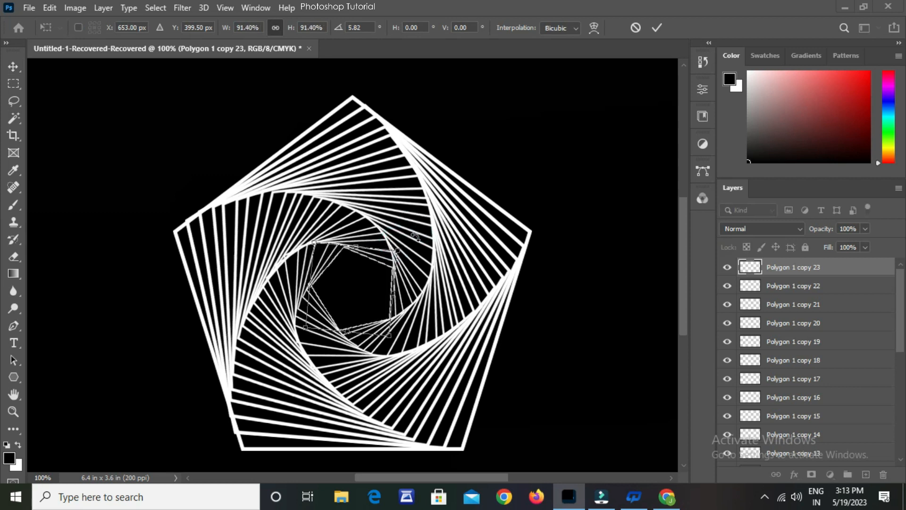
key(Return)
Step: Nest the twenty-fourth and twenty-fifth pentagon copies, each slightly smaller and rotated clockwise, scaling the latter to about 93.9%
key(ctrl+alt+t)
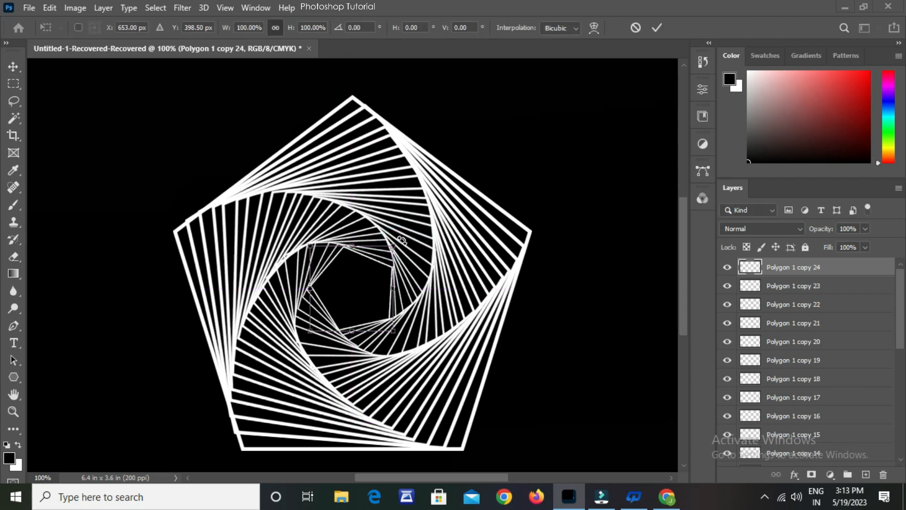
drag(392, 245, 390, 248)
key(Return)
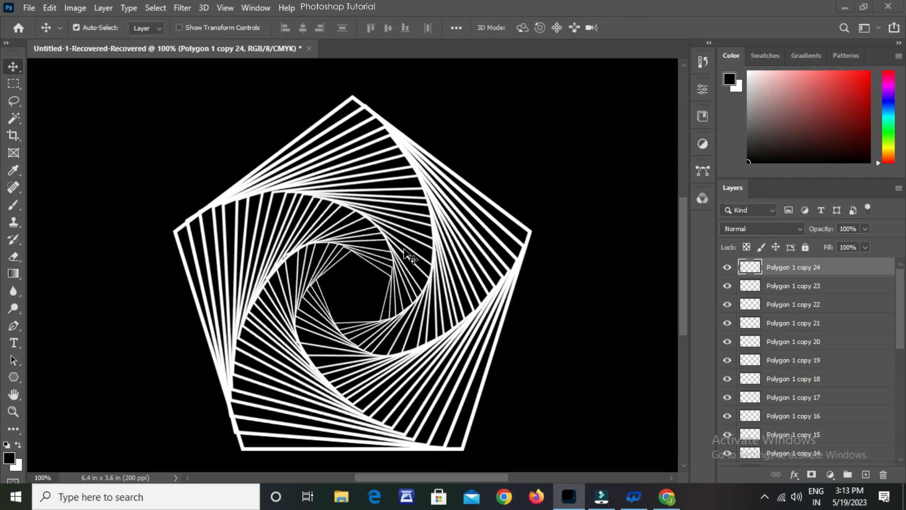
key(ctrl+alt+t)
drag(393, 252, 390, 250)
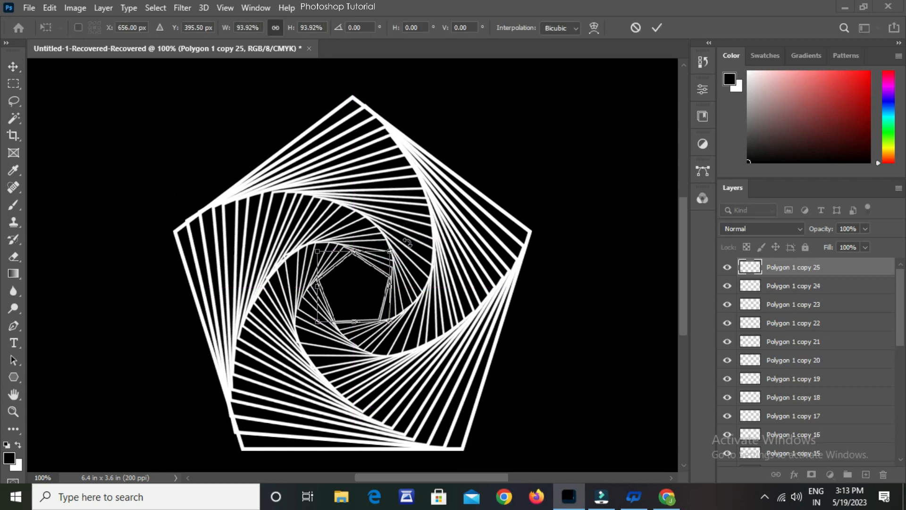
key(Return)
Step: Add the twenty-sixth and twenty-seventh pentagon copies, scaling the latter to about 90.9% and rotating it 9.8° clockwise
key(ctrl+alt+t)
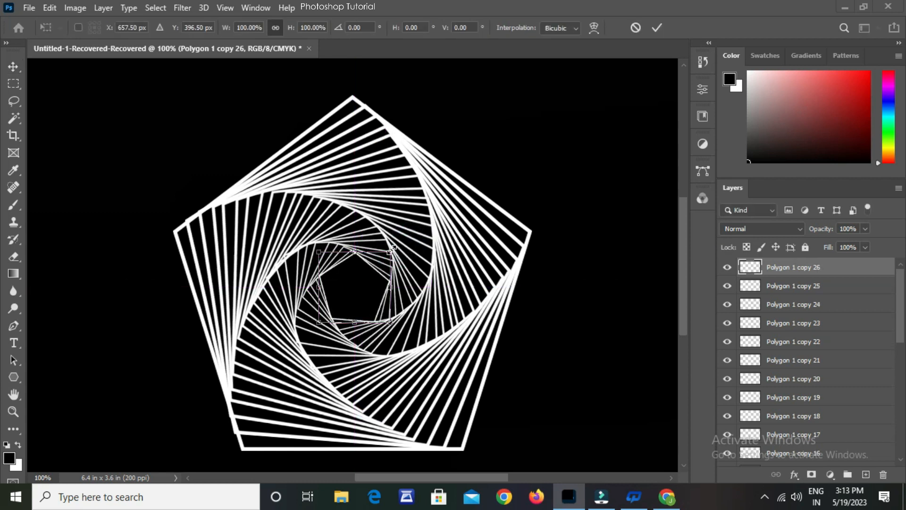
drag(392, 252, 387, 254)
key(Return)
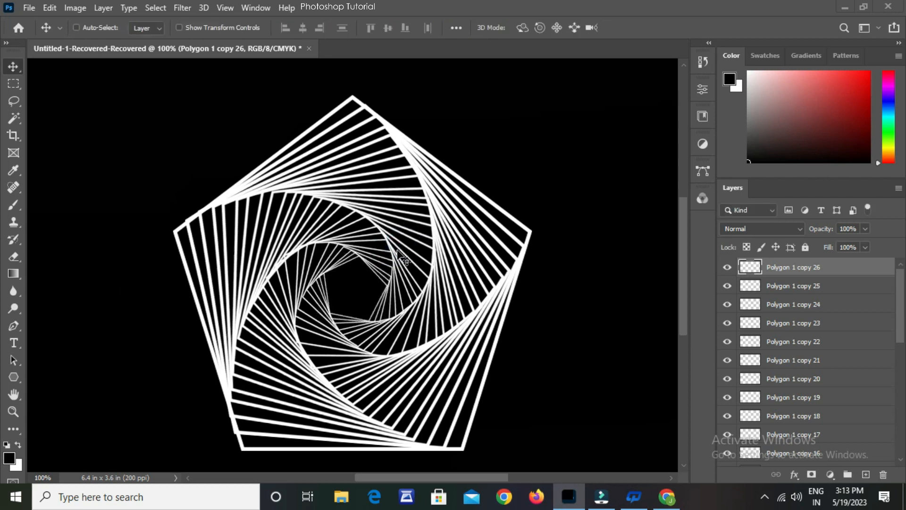
key(ctrl+alt+t)
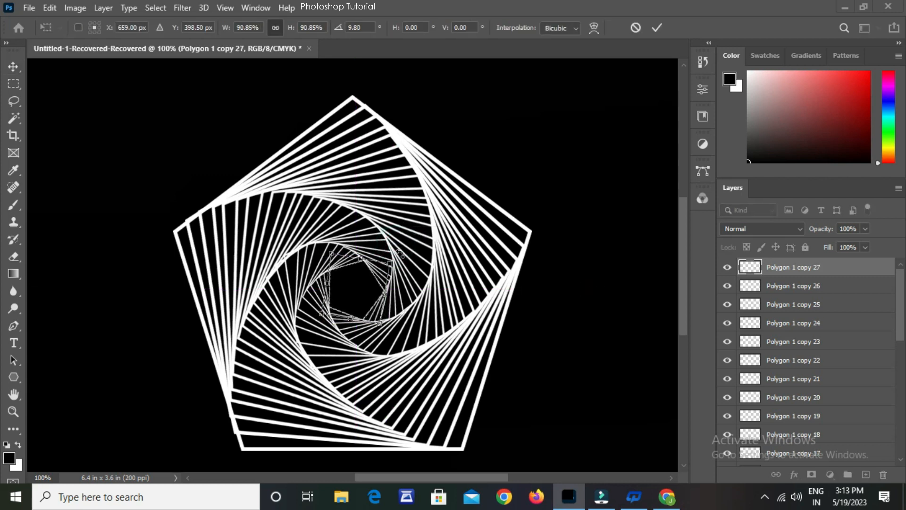
key(Return)
Step: Nest the twenty-eighth to thirtieth pentagon copies in the spiral's centre, each smaller and rotated further clockwise
key(ctrl+alt+t)
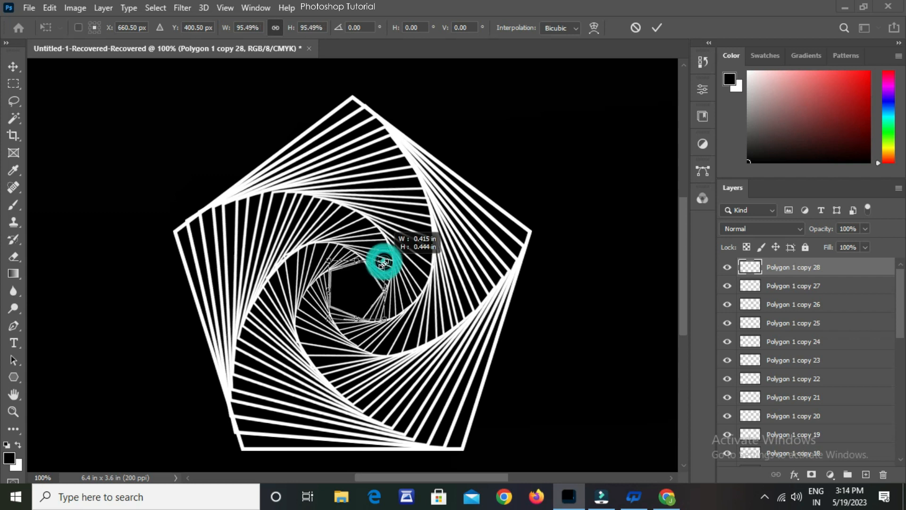
mouse_move(382, 266)
mouse_down()
mouse_move(391, 247)
mouse_move(378, 265)
mouse_move(404, 276)
mouse_move(395, 265)
mouse_up()
key(Return)
key(ctrl+alt+t)
key(Return)
key(ctrl+alt+t)
key(Return)
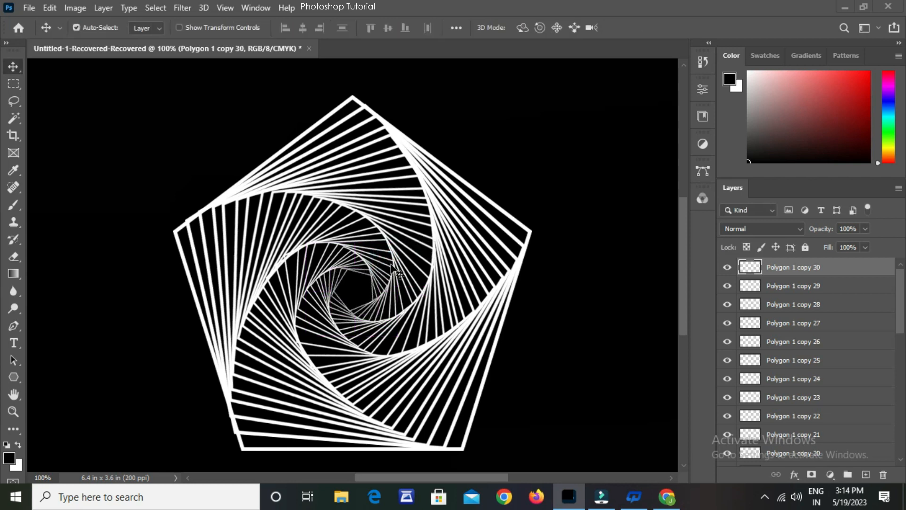
Step: Continue the spiral inward up to the thirty-third pentagon copy, shrinking and rotating each new innermost pentagon
key(ctrl+alt+t)
drag(369, 272, 380, 260)
key(Return)
key(ctrl+alt+t)
key(Return)
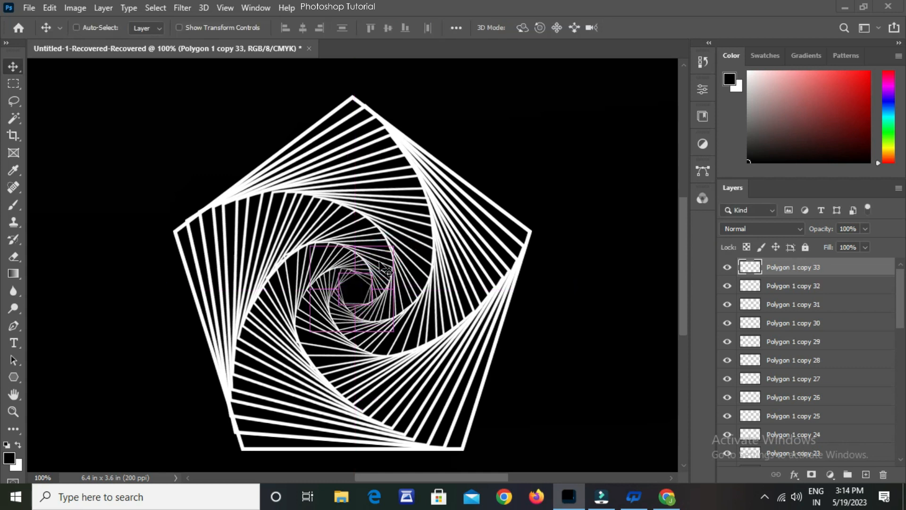
Step: Add the thirty-fourth and thirty-fifth pentagon copies, each scaled down and rotated inside the previous one
key(ctrl+alt+t)
mouse_move(372, 270)
mouse_down()
mouse_move(378, 264)
mouse_move(377, 279)
mouse_move(366, 273)
mouse_move(362, 284)
mouse_move(366, 272)
mouse_up()
key(Return)
key(ctrl+alt+t)
key(Return)
key(ctrl+t)
key(Return)
Step: Nest the thirty-sixth and thirty-seventh pentagon copies in the small opening at the spiral's centre
key(ctrl+j)
key(ctrl+t)
key(Return)
key(ctrl+j)
key(ctrl+t)
key(Return)
Step: Nest the thirty-eighth pentagon copy at the spiral's centre, scaled down to about 76%
key(ctrl+j)
key(ctrl+t)
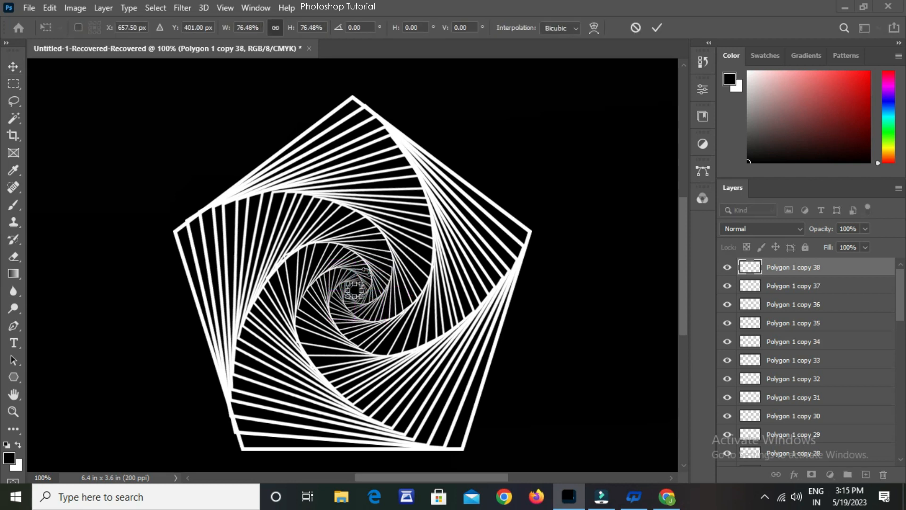
key(Return)
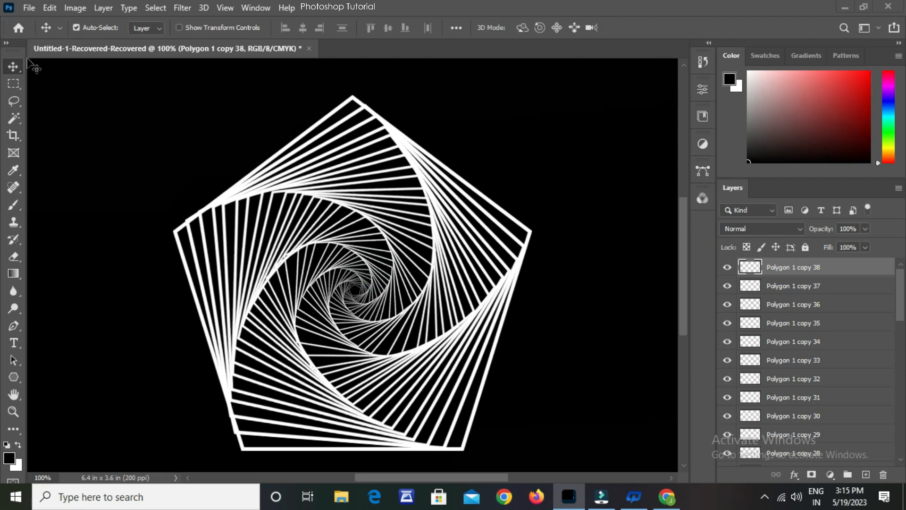
Step: Group all the pentagon layers into one group and add an empty layer above it
click(13, 411)
right_click(266, 301)
click(293, 307)
click(13, 68)
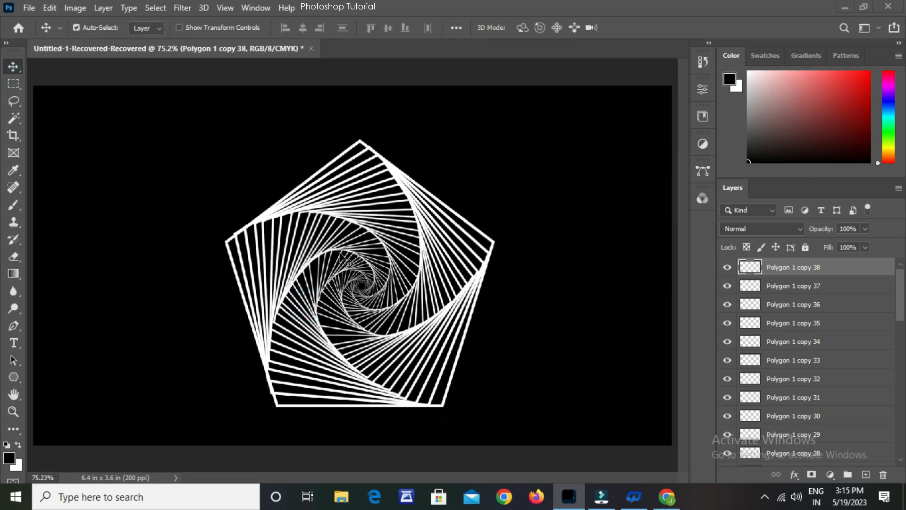
key(ctrl+alt+a)
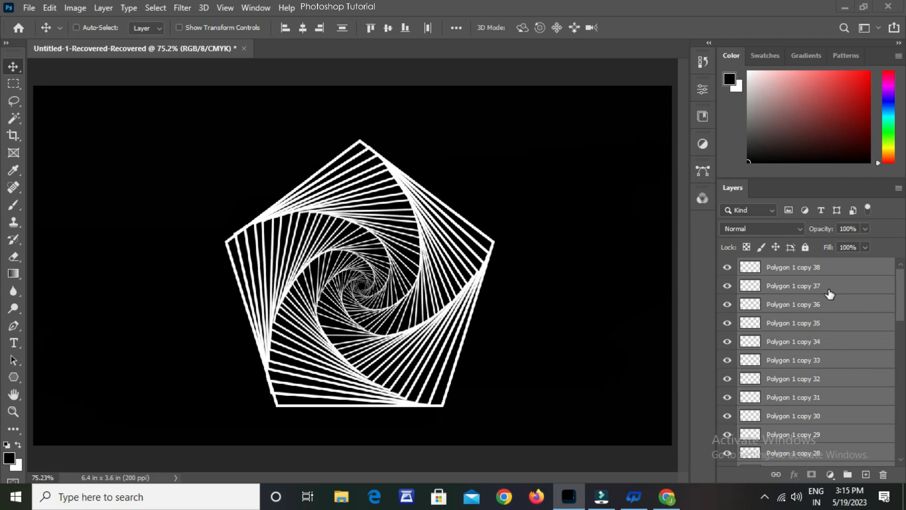
key(ctrl+g)
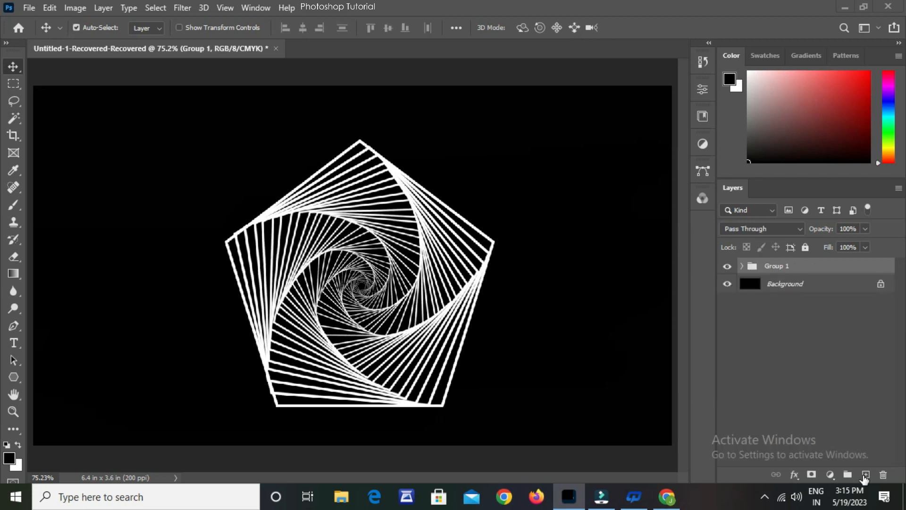
click(865, 475)
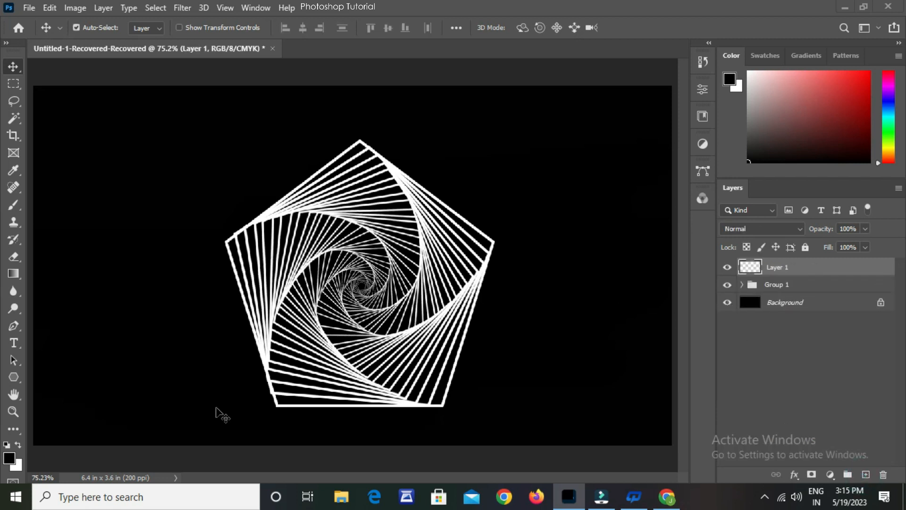
click(13, 205)
Step: Add a Gradient Overlay effect to the pentagon group and open its gradient for editing
click(793, 284)
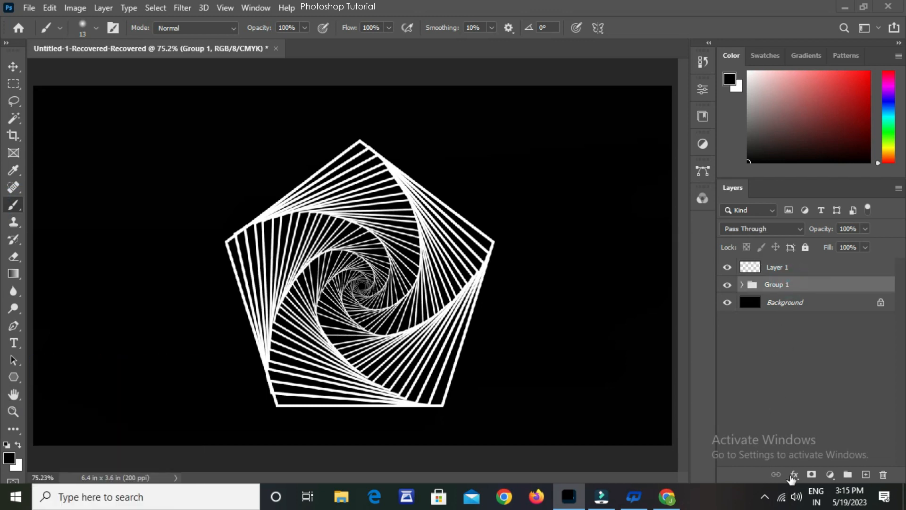
click(794, 475)
click(808, 428)
drag(406, 35, 695, 21)
click(711, 92)
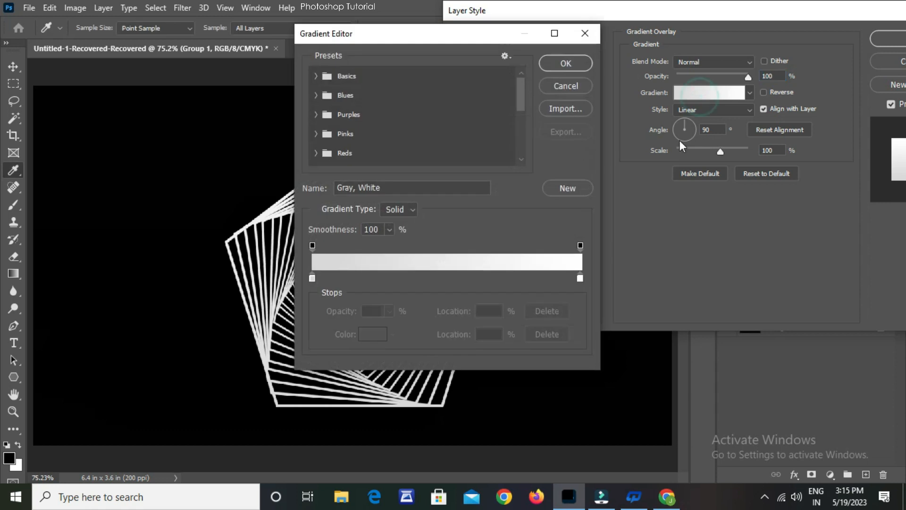
double_click(531, 71)
click(855, 7)
drag(390, 32, 625, 34)
Step: Try blue and purple gradient presets on the spiral, including Blue_23, Purple_14 and Purple_18
click(556, 72)
click(555, 89)
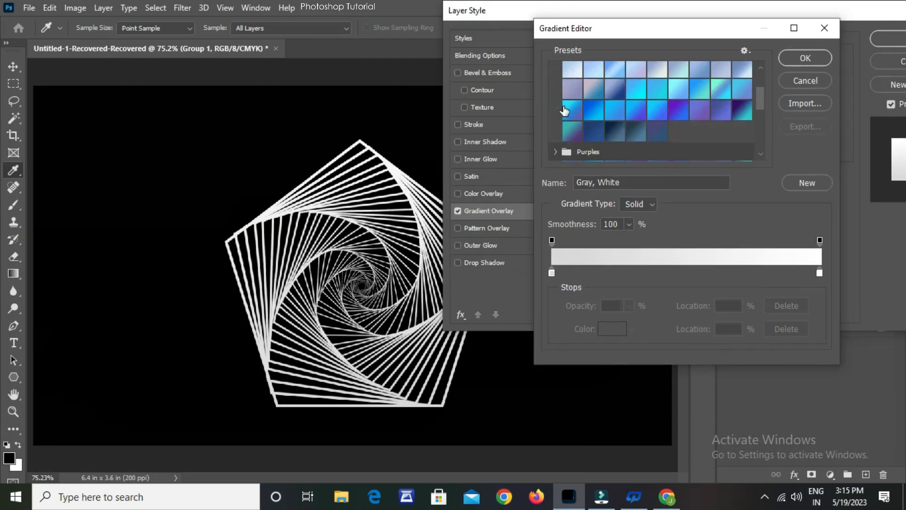
click(600, 110)
scroll(599, 132, down, 2)
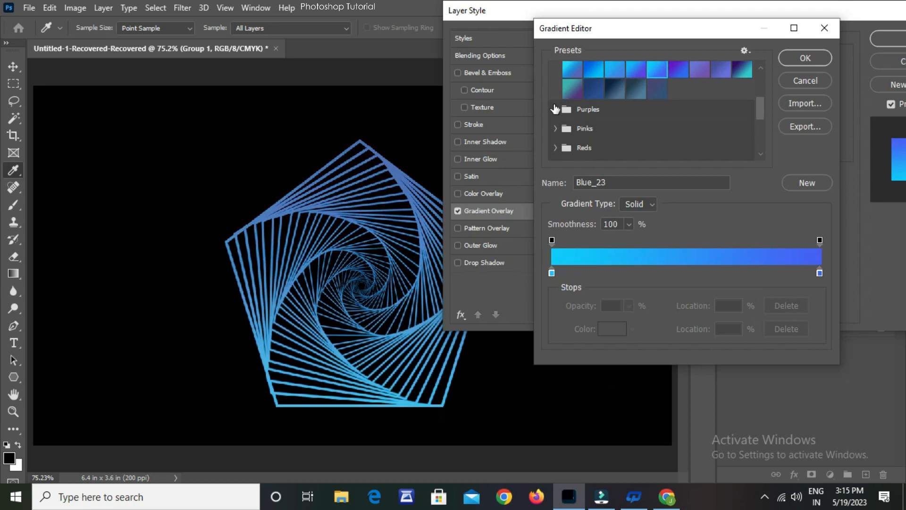
click(555, 108)
click(573, 88)
click(593, 88)
click(657, 89)
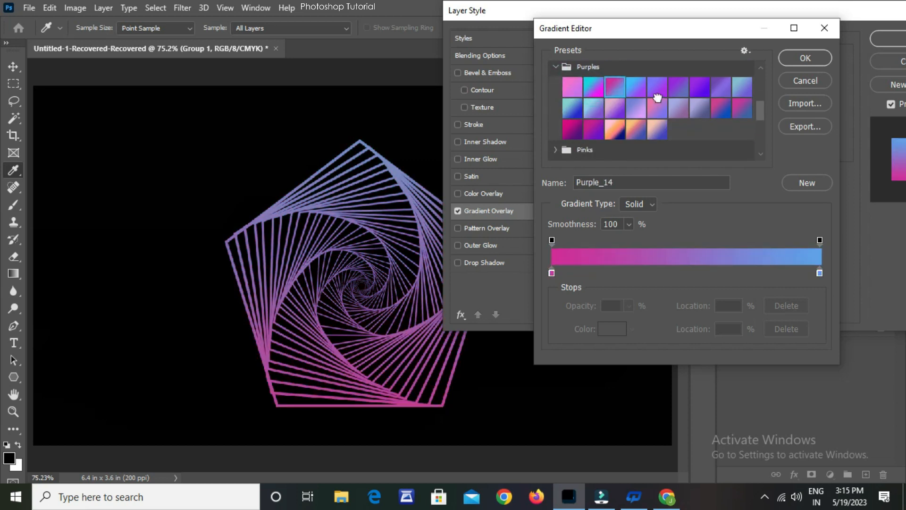
click(699, 90)
click(742, 88)
click(743, 110)
scroll(561, 123, down, 5)
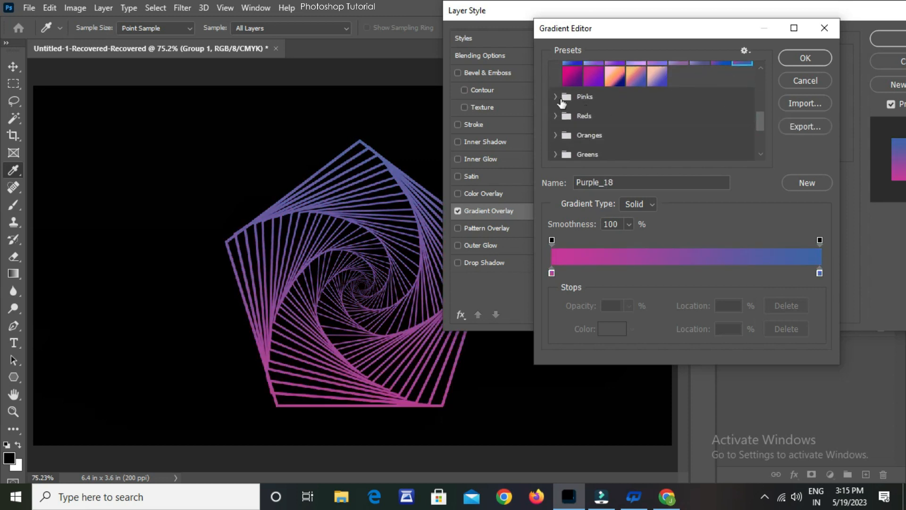
Step: Try pink and red gradient presets on the spiral, including Pink_17 and Red_03
click(555, 66)
click(722, 97)
scroll(661, 99, down, 2)
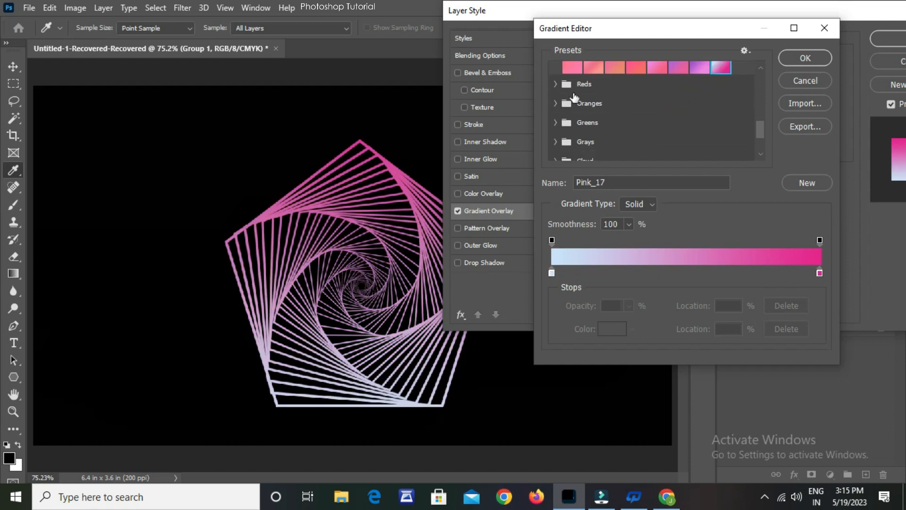
click(555, 84)
click(617, 93)
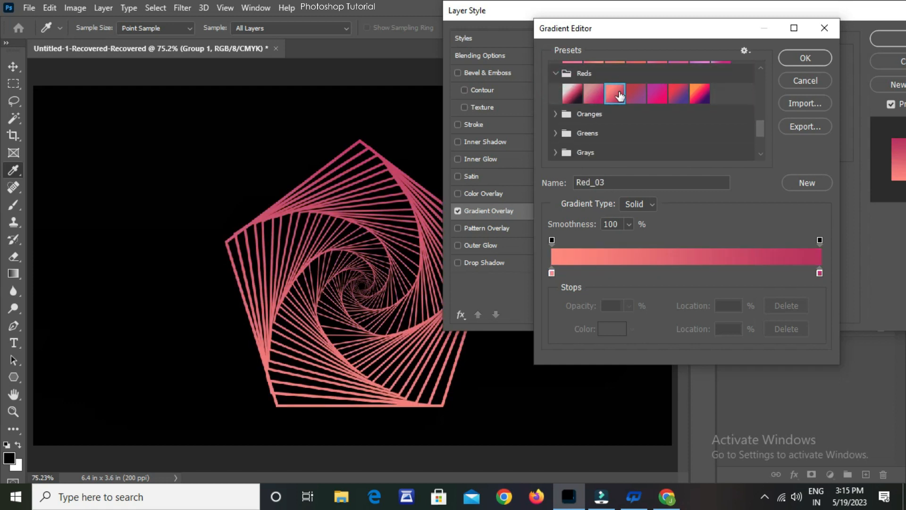
click(644, 98)
scroll(614, 107, down, 1)
Step: Try several presets from the Oranges set on the spiral, ending with Orange_05
click(586, 97)
click(635, 119)
click(660, 102)
click(677, 103)
scroll(663, 110, down, 1)
click(661, 72)
scroll(637, 87, down, 1)
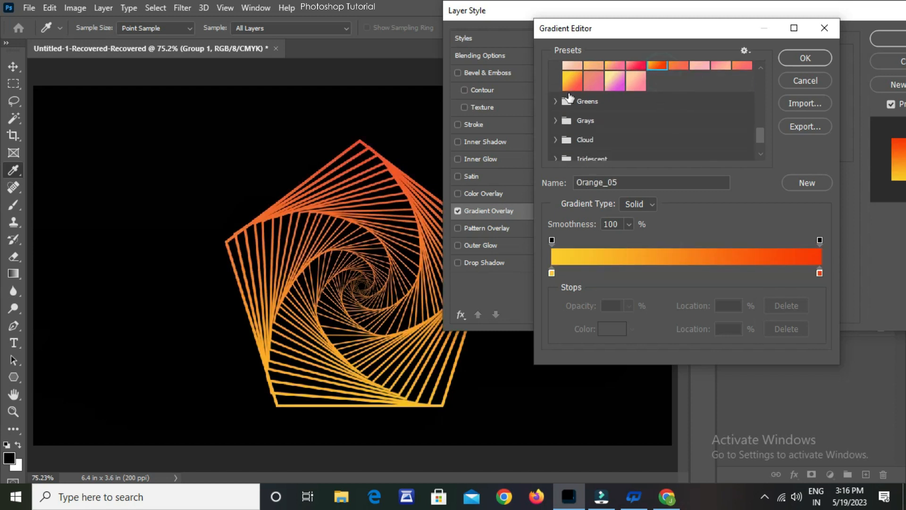
Step: Try presets from the Greens and Grays gradient sets on the spiral
click(558, 99)
click(632, 112)
scroll(700, 119, down, 1)
click(700, 90)
scroll(552, 133, down, 3)
click(555, 89)
click(601, 110)
scroll(558, 118, down, 1)
click(558, 117)
scroll(623, 117, up, 5)
Step: Choose the yellow-to-red Orange_05 preset for the overlay, keep the gradient type Solid, and accept the gradient
click(640, 136)
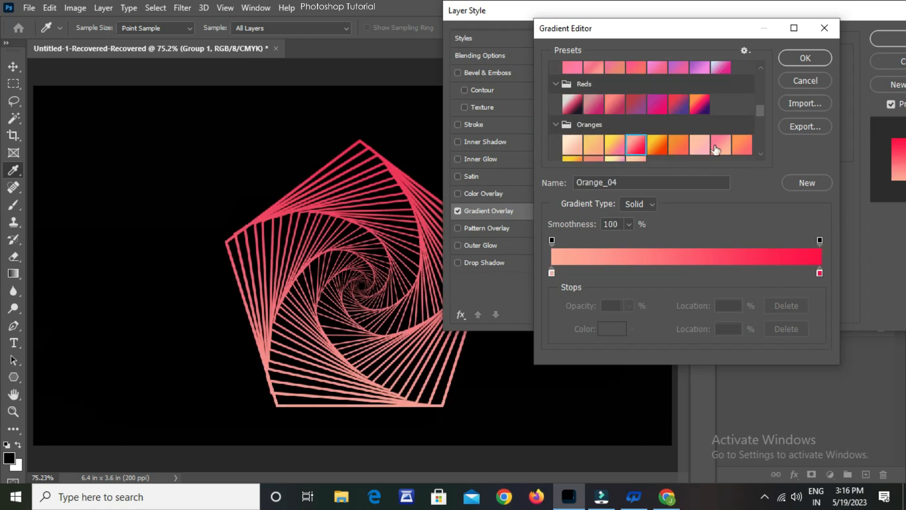
click(656, 144)
click(651, 204)
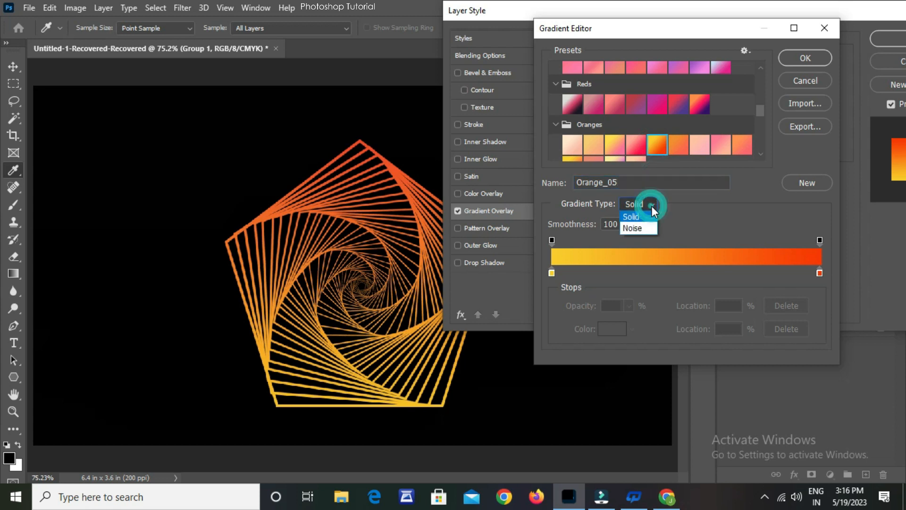
click(649, 224)
click(635, 205)
click(635, 204)
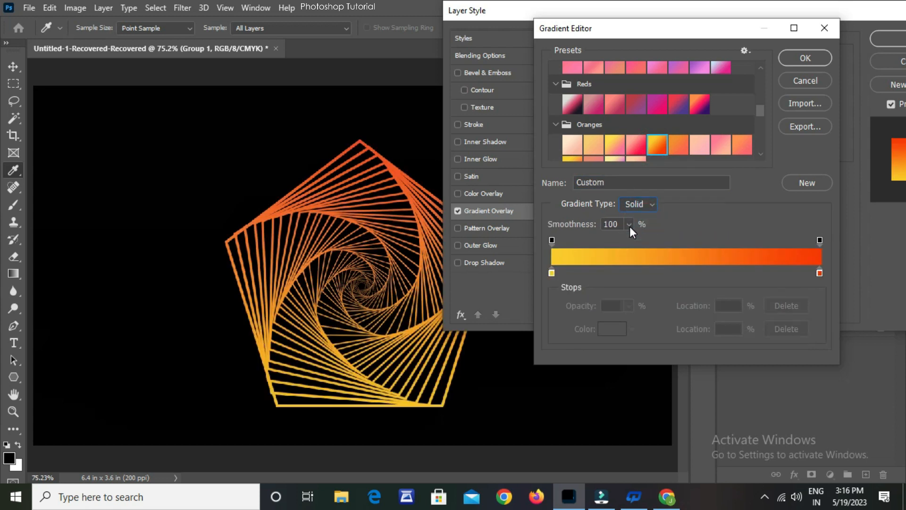
click(802, 60)
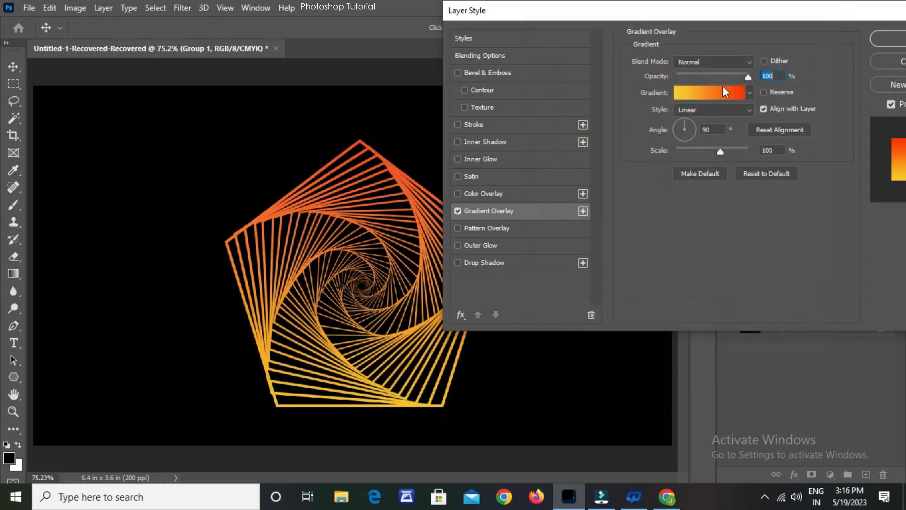
Step: Enable Dither and Reverse for the gradient overlay, set its scale to 150%, and apply the layer style
click(763, 62)
click(764, 93)
click(763, 92)
click(763, 92)
drag(720, 151, 729, 150)
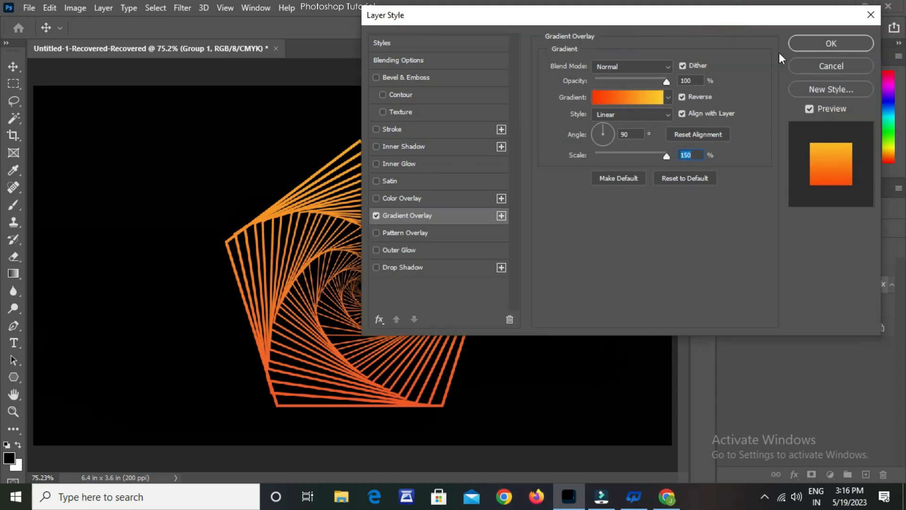
click(832, 44)
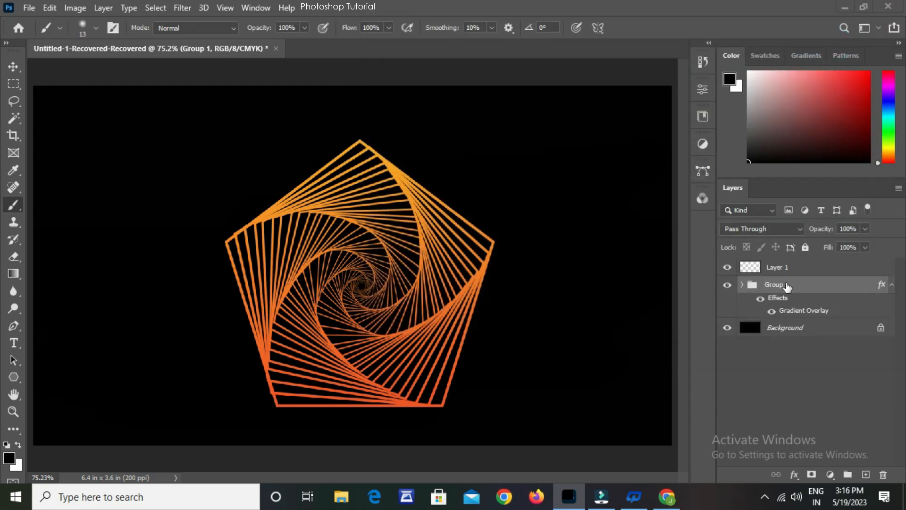
Step: Clip the empty Layer 1 to the pentagon group with a clipping mask
click(789, 267)
right_click(797, 269)
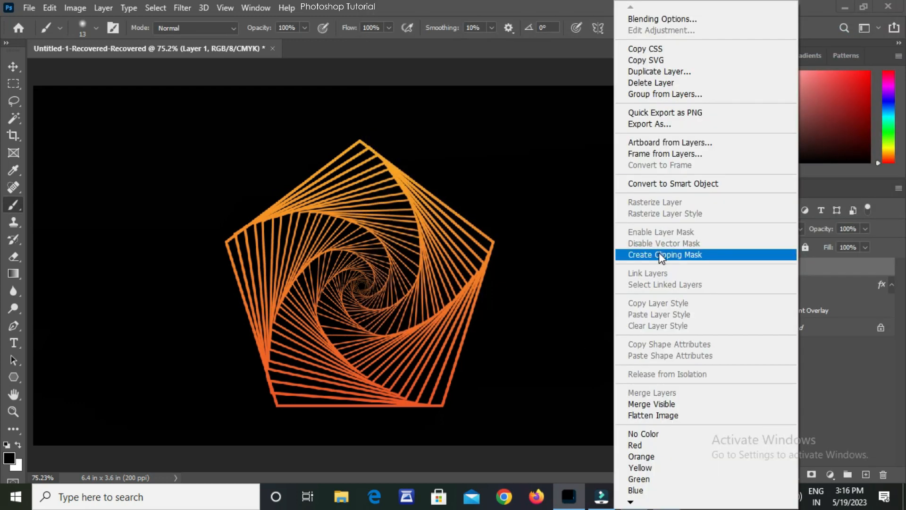
click(665, 255)
Step: Paint black shading around the spiral's centre on the clipped layer with a 105 px brush
right_click(324, 262)
click(437, 275)
click(342, 384)
click(376, 392)
click(101, 173)
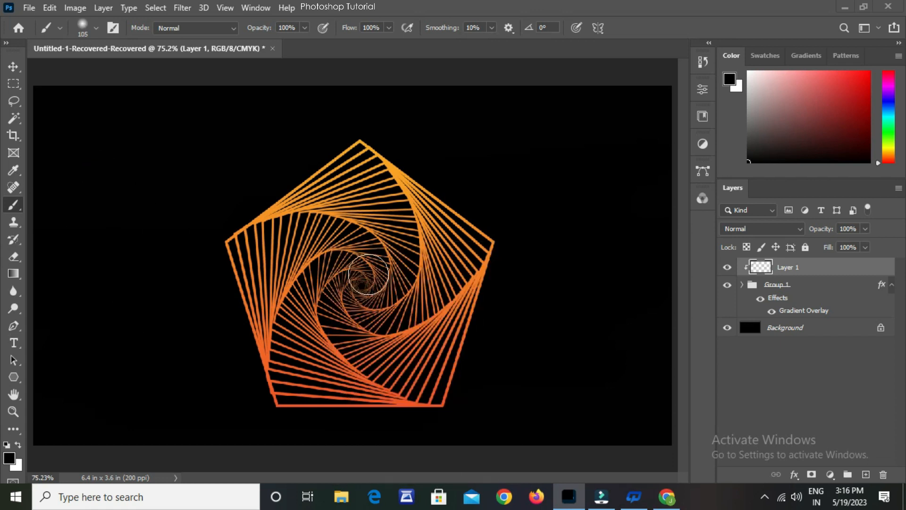
click(359, 282)
click(360, 282)
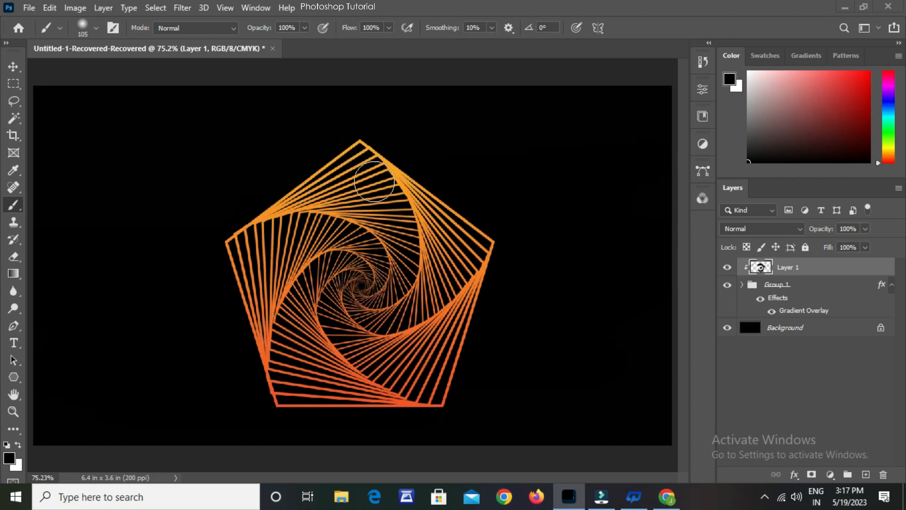
click(13, 67)
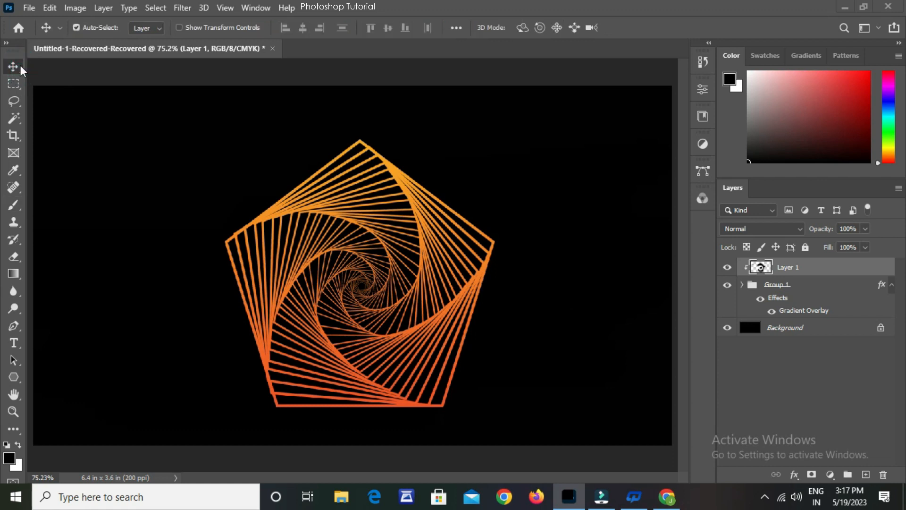